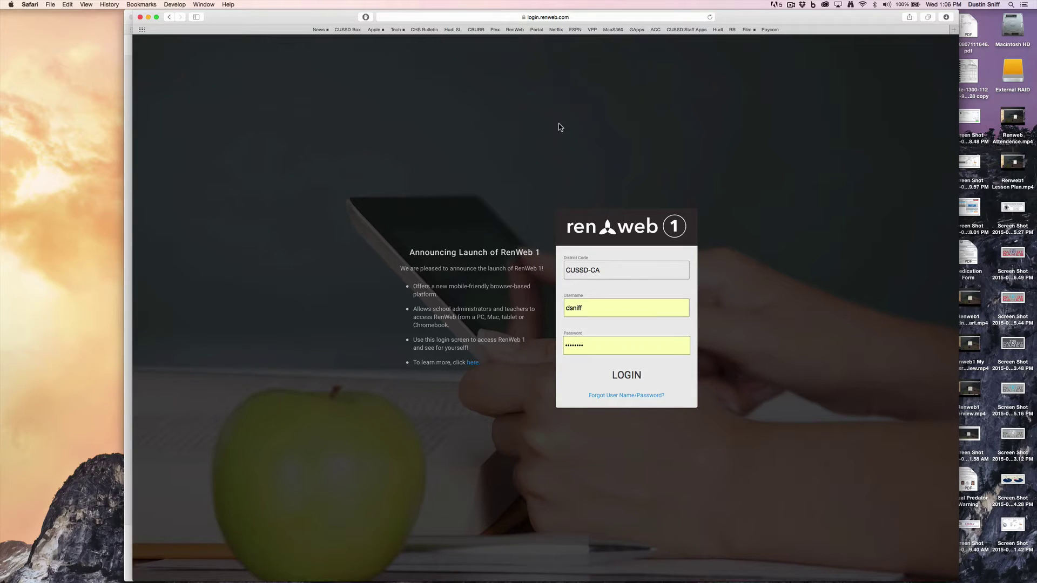
# Step: Log in to the district's RenWeb portal with the district code, username and password
pyautogui.click(619, 375)
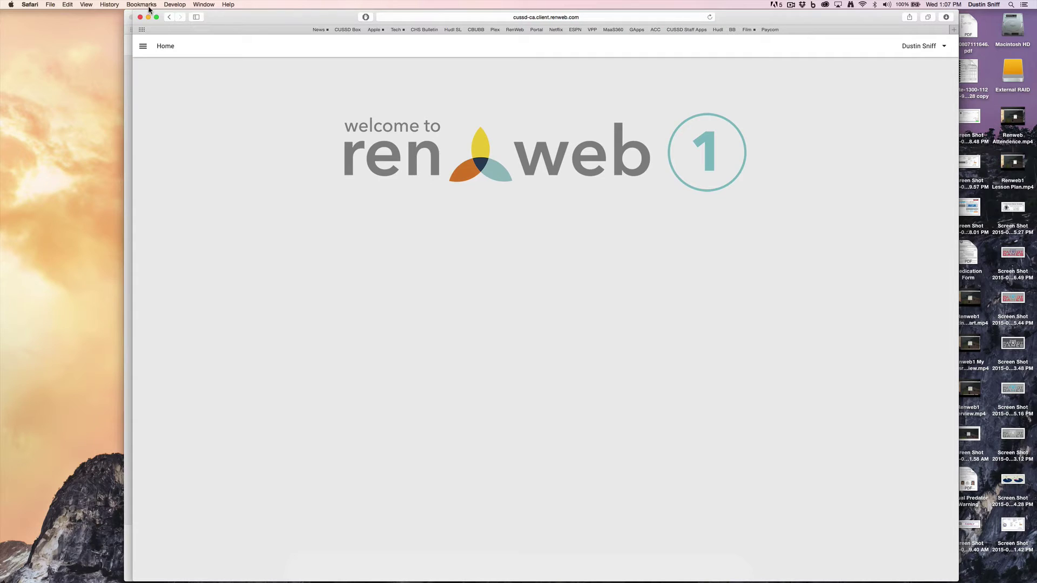
# Step: Select the El-AdvFP class and switch to the Gradebook module
pyautogui.click(143, 46)
pyautogui.click(174, 95)
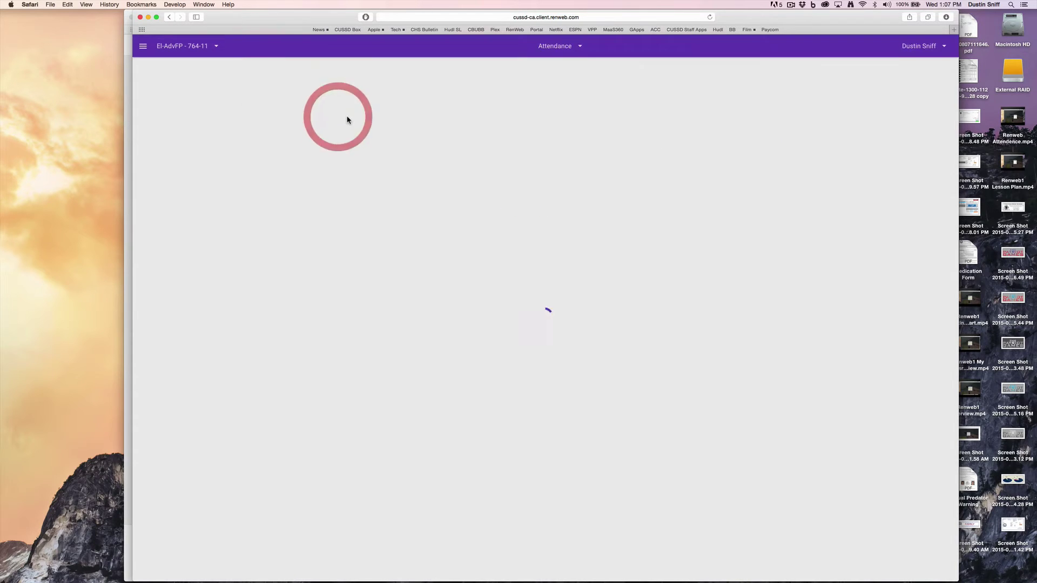
pyautogui.click(559, 46)
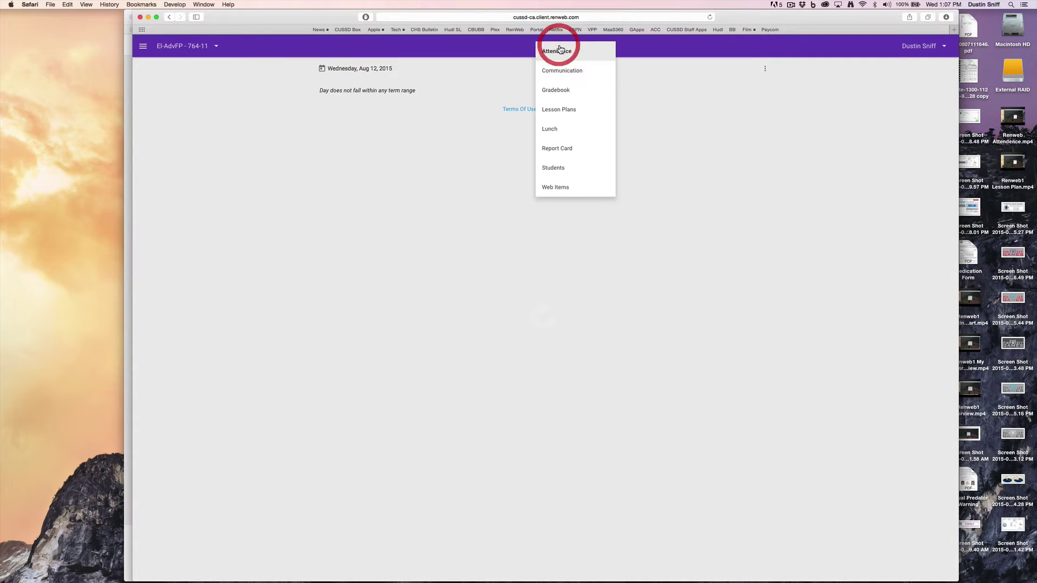
pyautogui.click(581, 90)
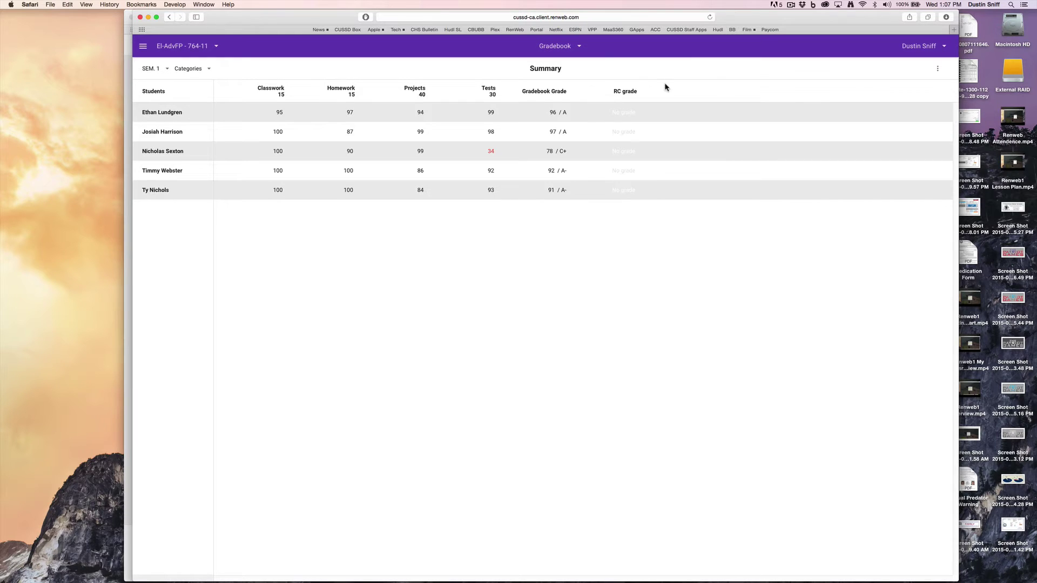
# Step: Open Gradebook Options and confirm sorting stays Due Date (Ascending) and John Doe
pyautogui.click(939, 72)
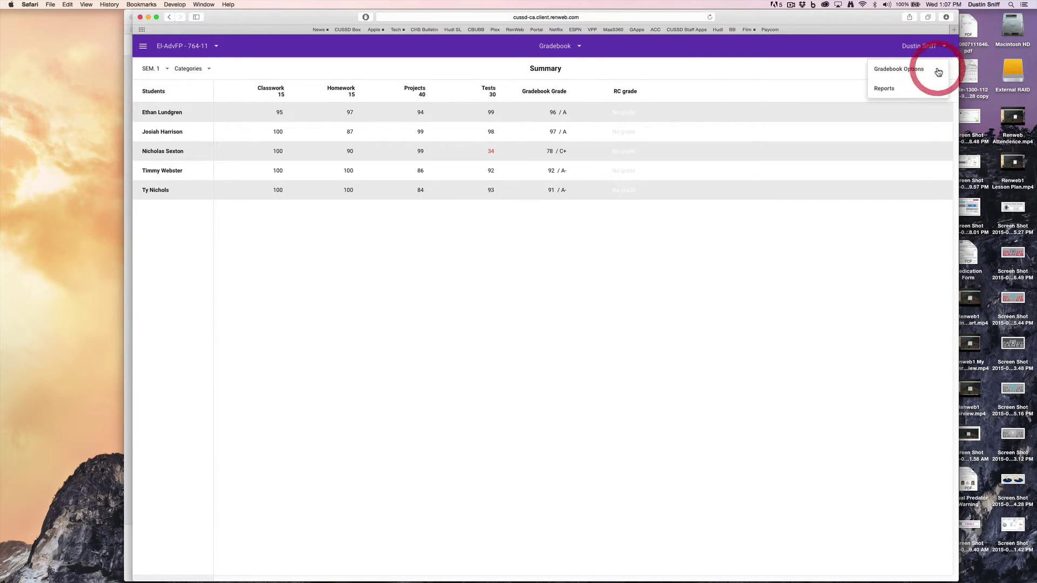
pyautogui.click(908, 70)
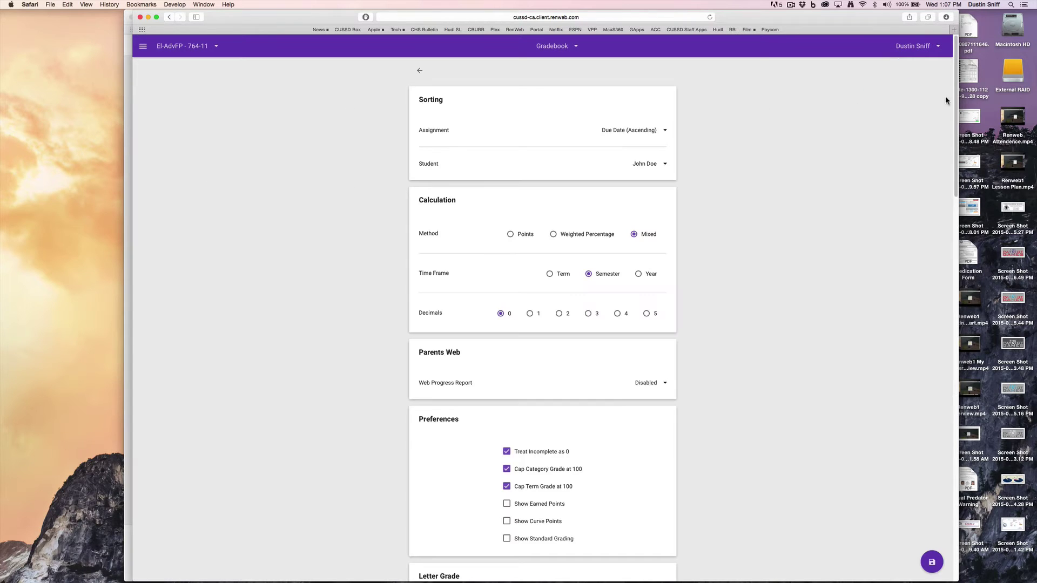
pyautogui.click(646, 135)
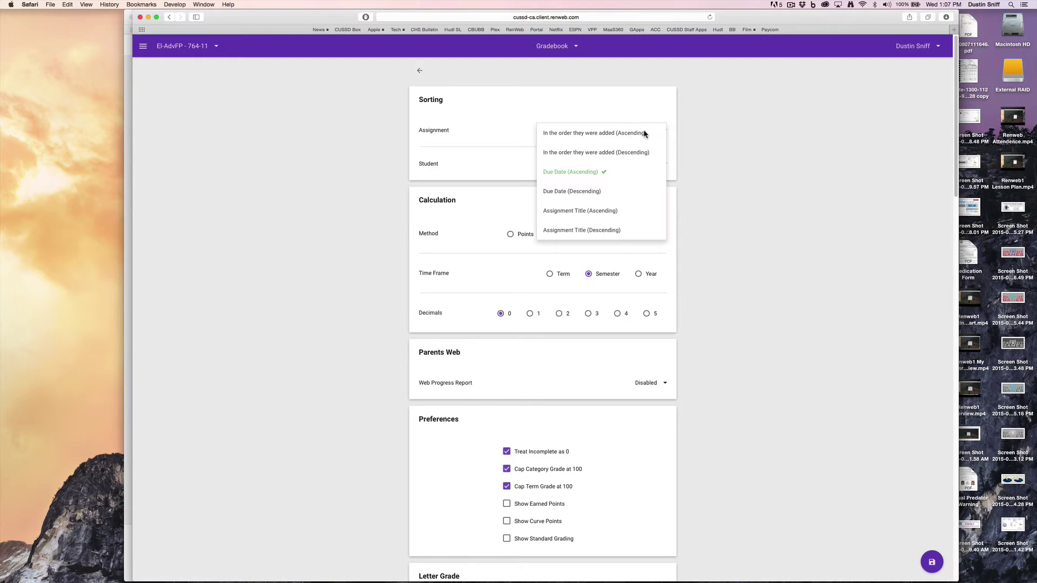
pyautogui.click(766, 142)
pyautogui.click(662, 164)
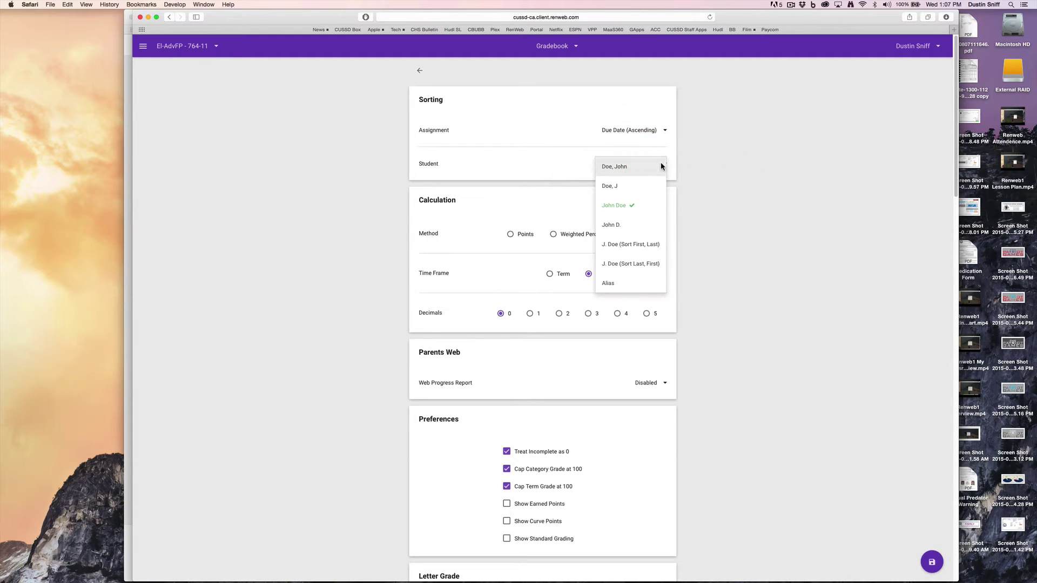
pyautogui.click(718, 172)
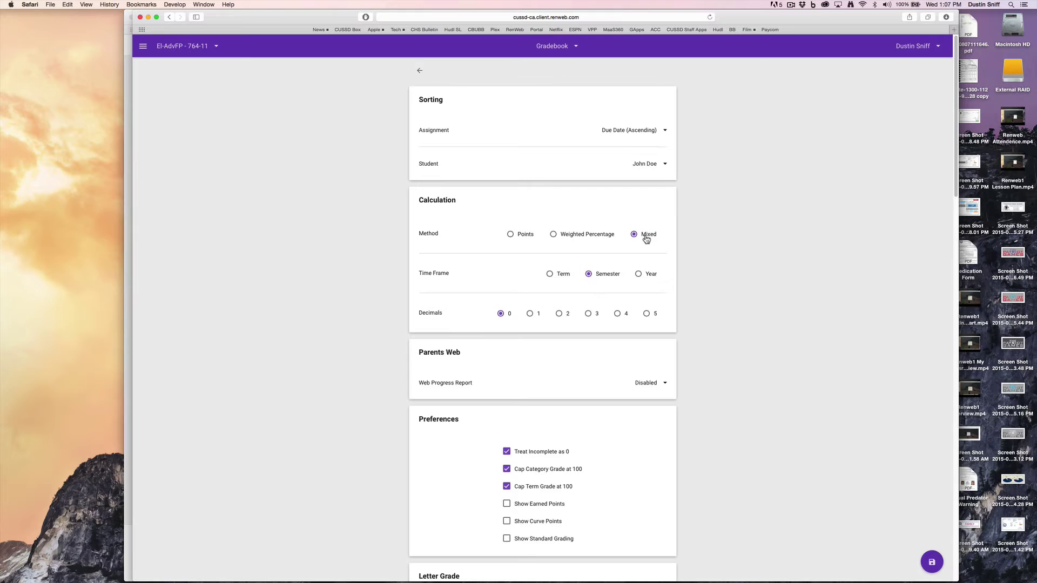
pyautogui.moveTo(957, 113); pyautogui.dragTo(943, 258)
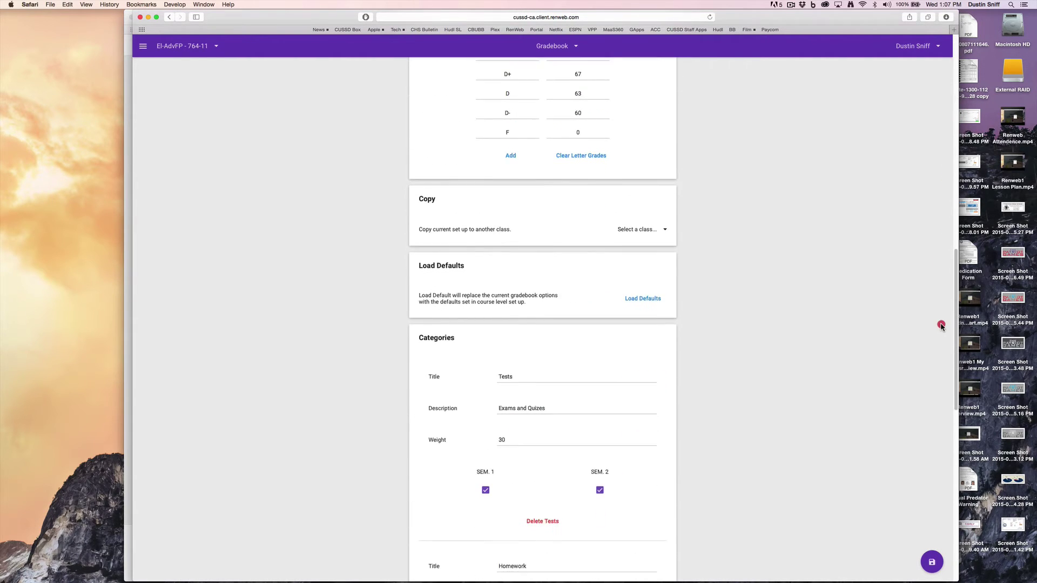
pyautogui.moveTo(944, 258); pyautogui.dragTo(937, 347)
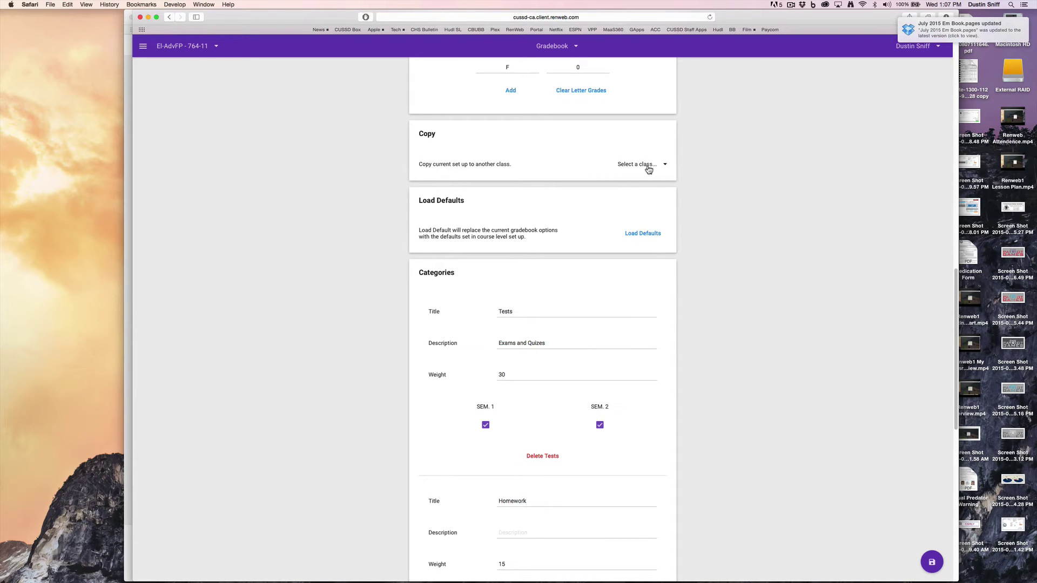
pyautogui.click(647, 168)
pyautogui.moveTo(662, 162); pyautogui.dragTo(659, 198)
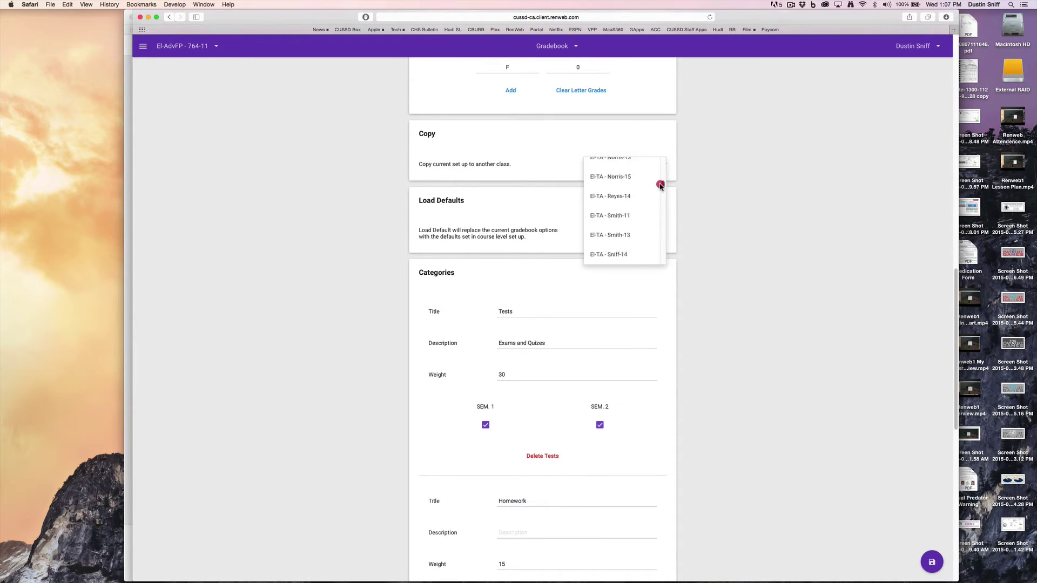
pyautogui.click(657, 135)
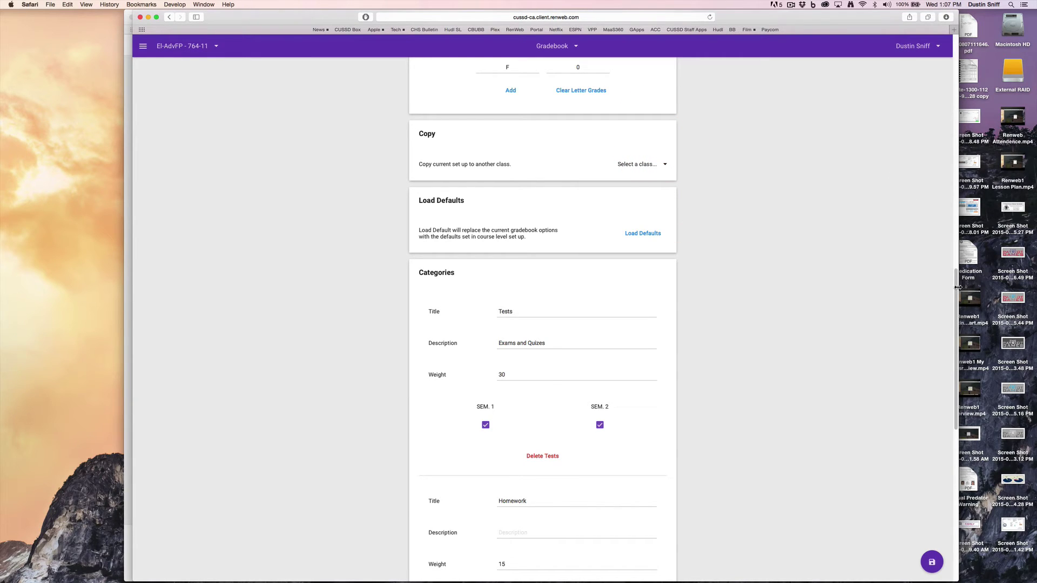
pyautogui.moveTo(957, 286); pyautogui.dragTo(913, 536)
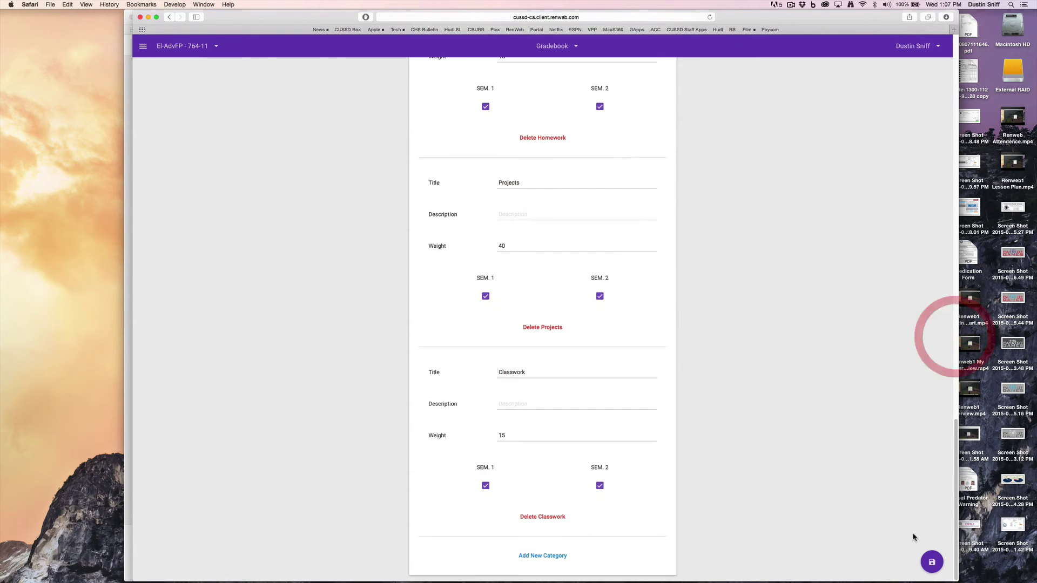
pyautogui.click(548, 559)
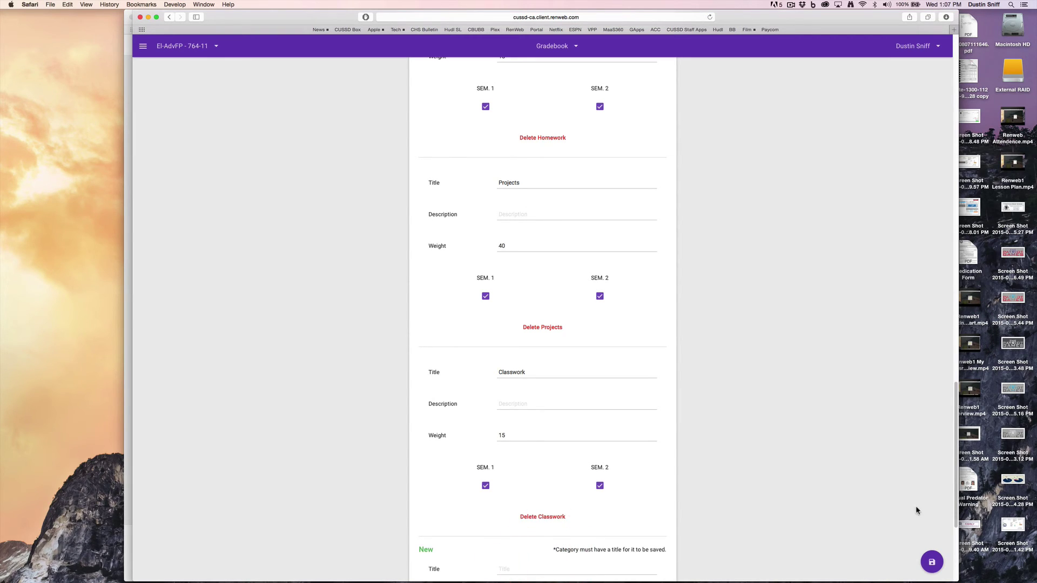
pyautogui.moveTo(957, 486); pyautogui.dragTo(957, 558)
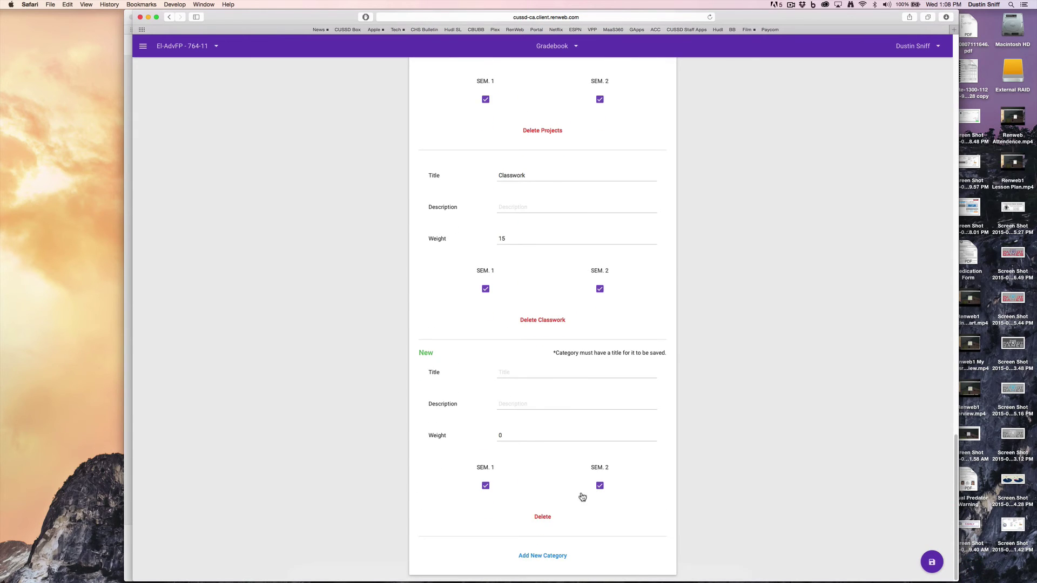
pyautogui.click(543, 517)
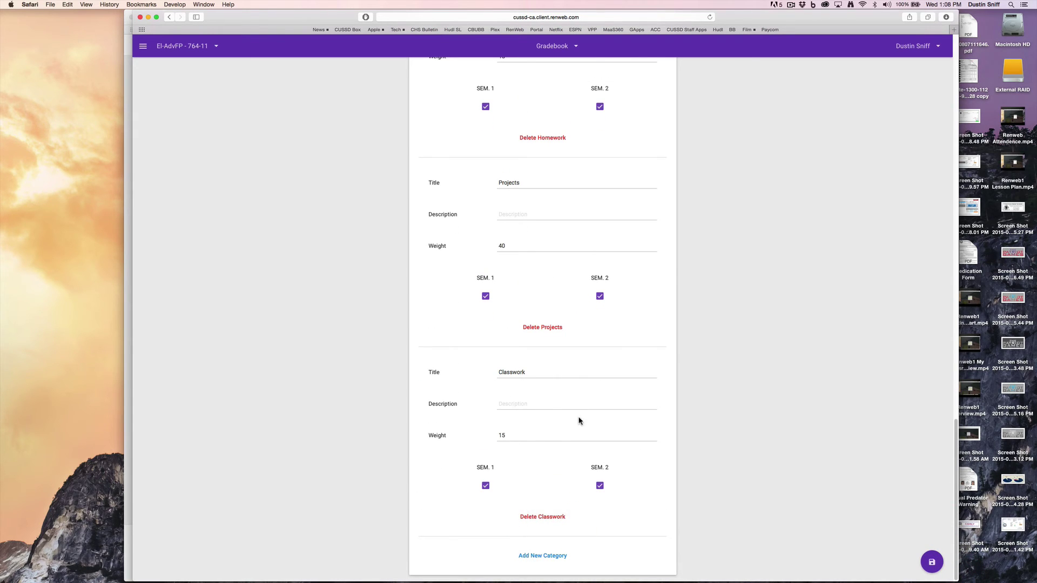
# Step: Save the options, dismiss the 'No changes to save' notice, and return to Gradebook Summary
pyautogui.click(932, 562)
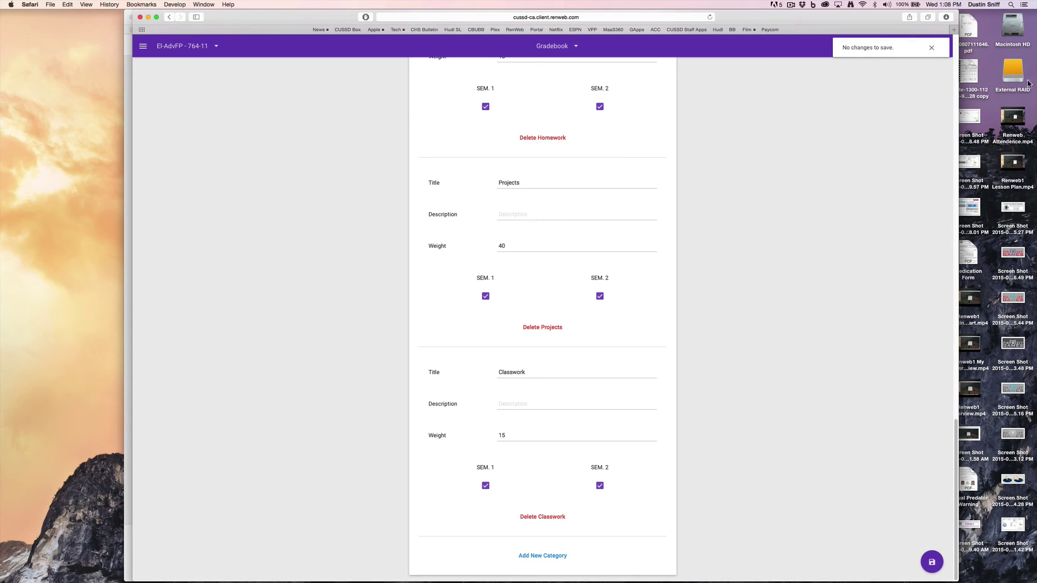
pyautogui.click(928, 48)
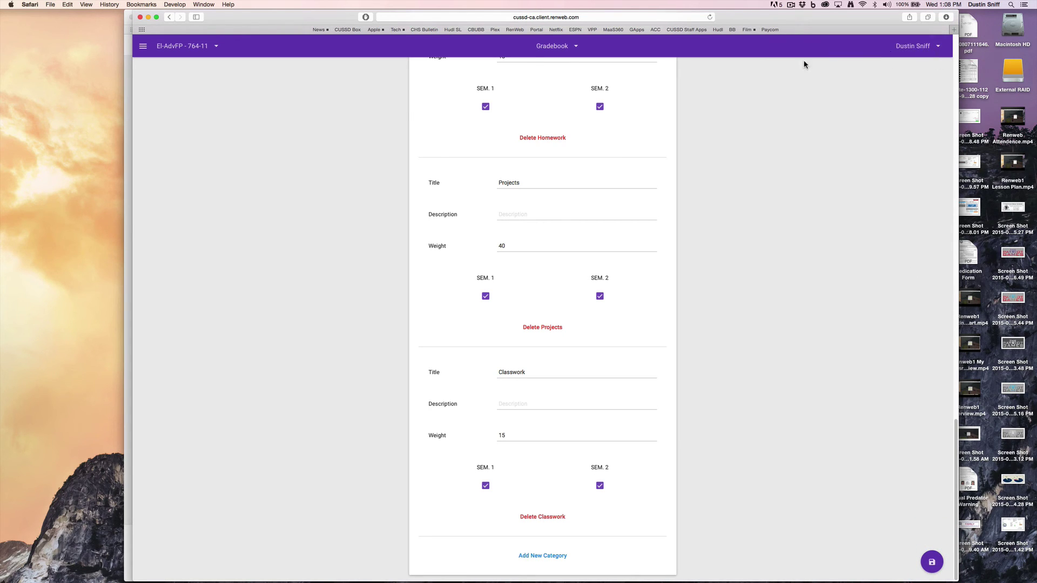
pyautogui.click(542, 46)
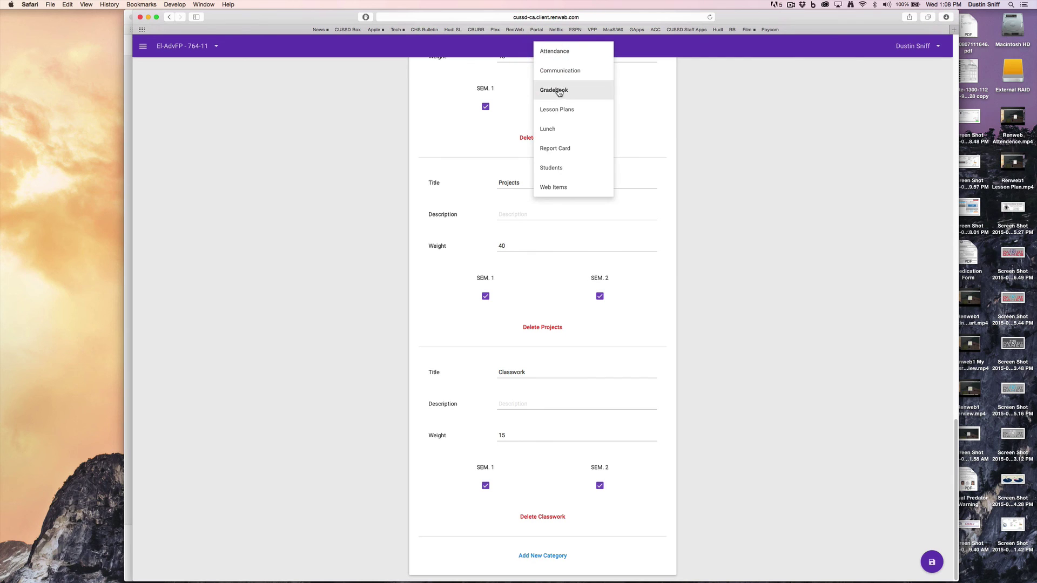
pyautogui.click(558, 91)
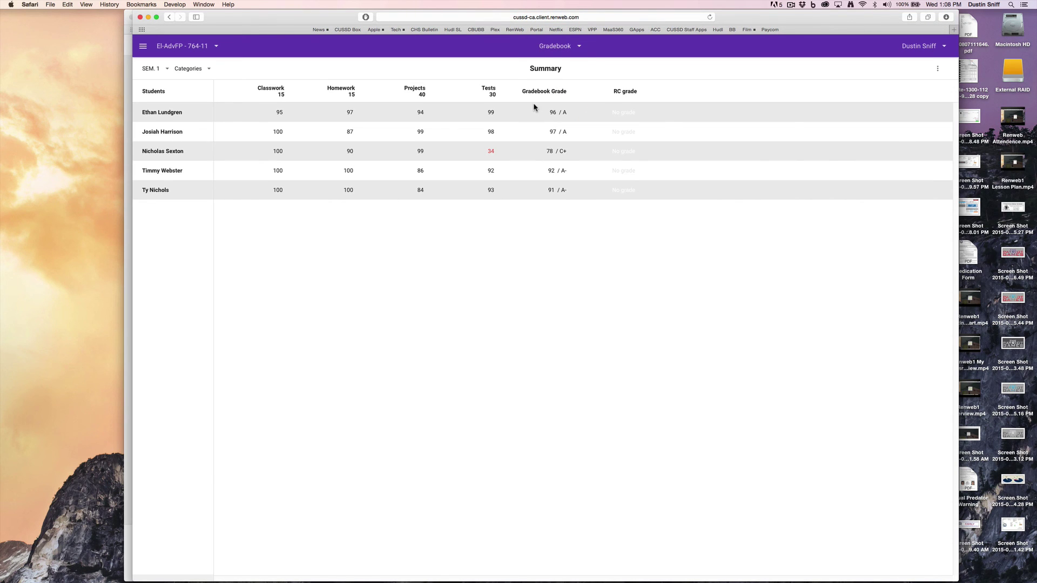